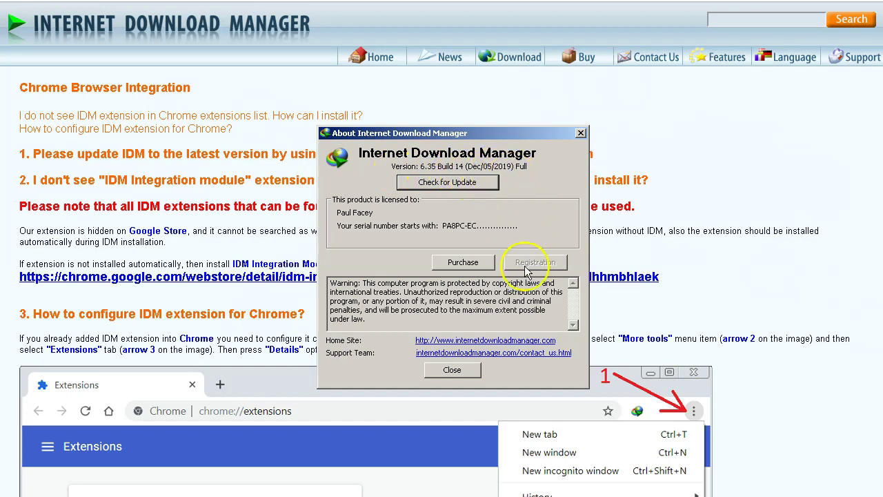
- Close the About dialog and highlight the red warning about fake IDM extensions in the Google Store
left_click(452, 369)
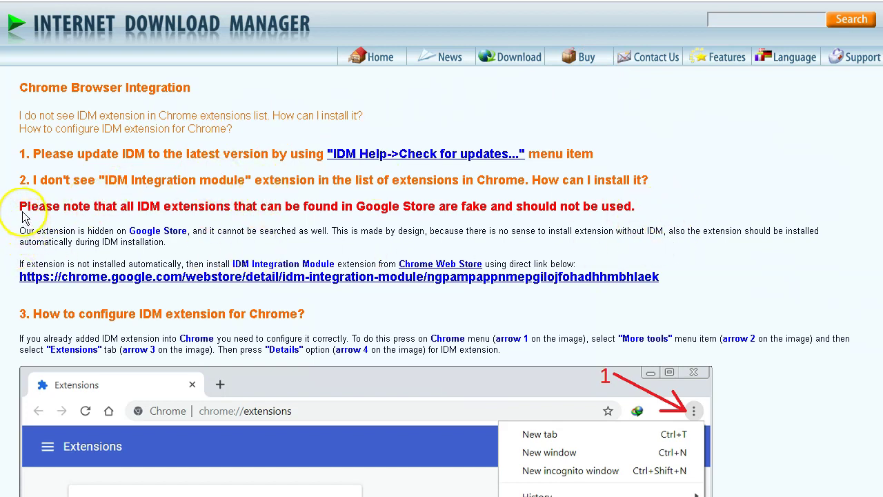
left_click_drag(20, 205, 652, 213)
left_click(656, 210)
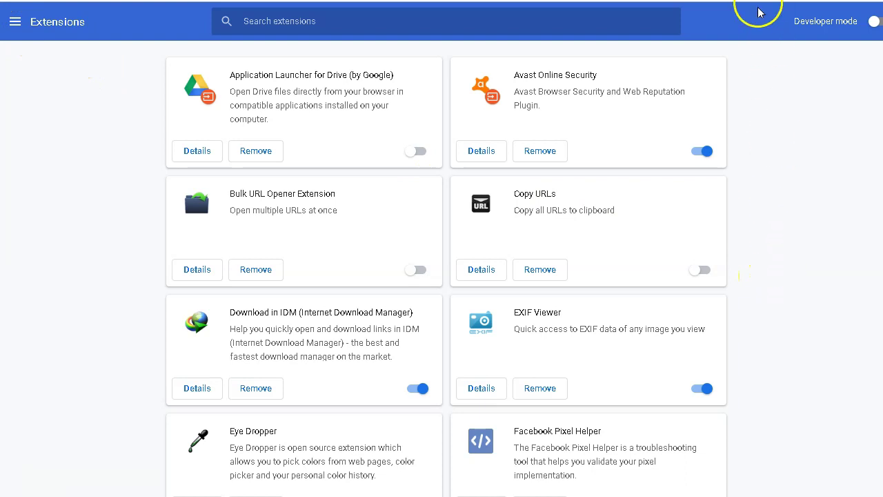
- Open Chrome's extensions page and show the details of the Download in IDM (Internet Download Manager) extension
key("ctrl+Tab")
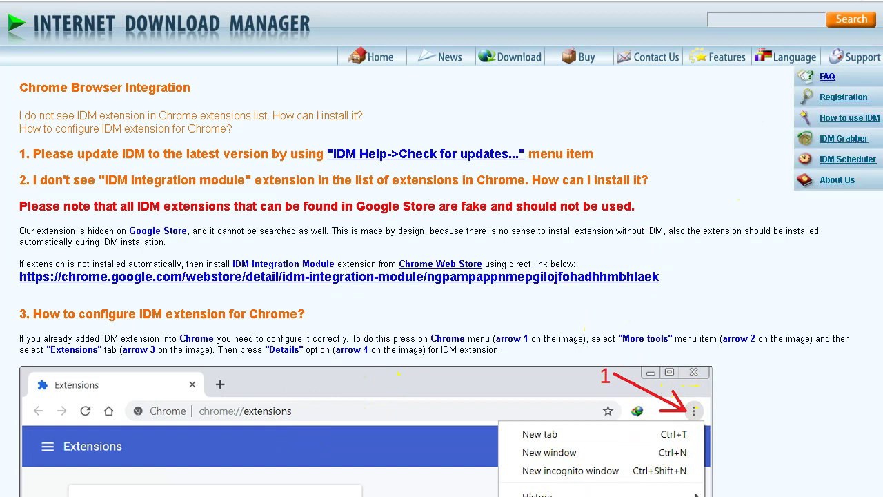
key("alt+f")
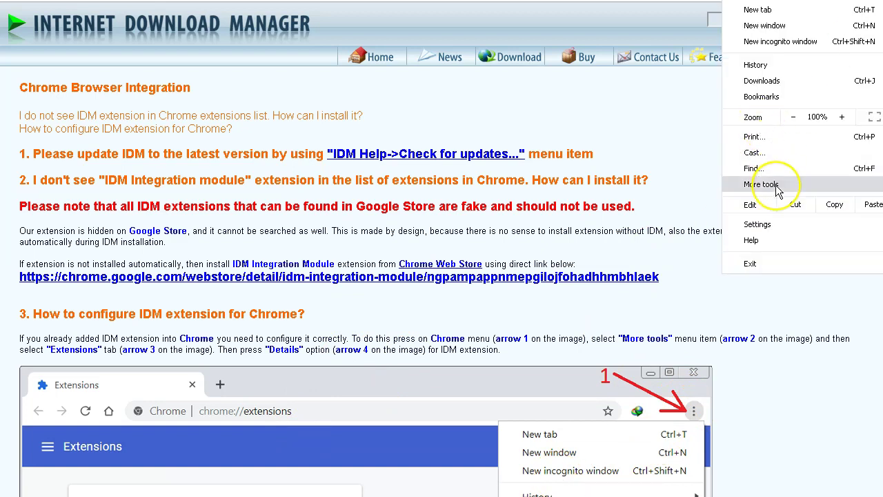
mouse_move(778, 192)
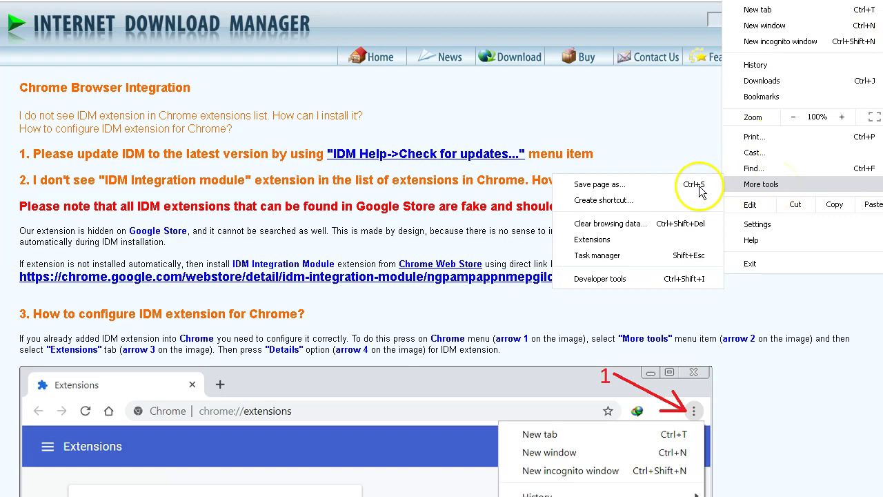
left_click(592, 239)
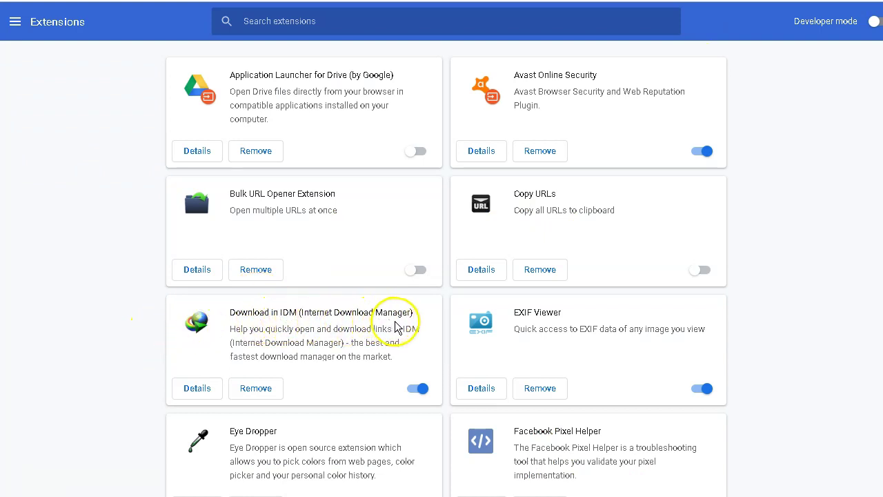
left_click(197, 390)
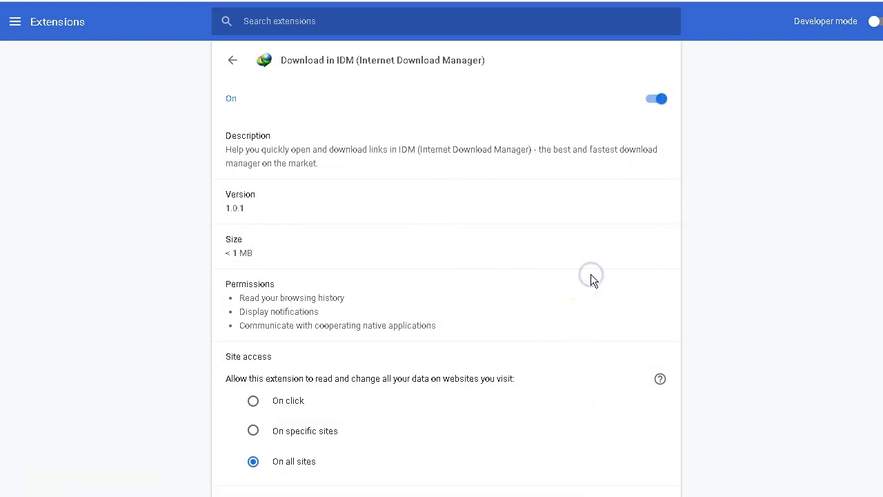
- Review the extension's permissions and access settings, and highlight its version number
scroll(591, 276, "down", 3)
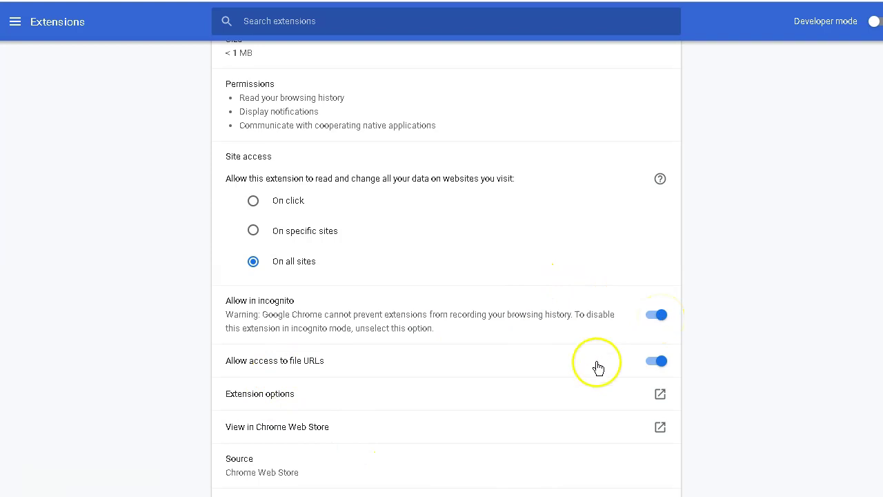
scroll(586, 414, "up", 3)
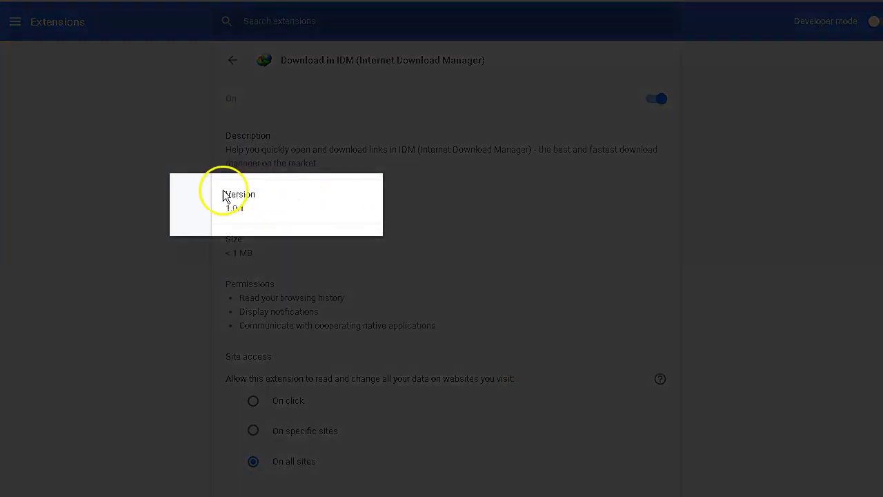
left_click_drag(223, 192, 283, 209)
left_click(275, 215)
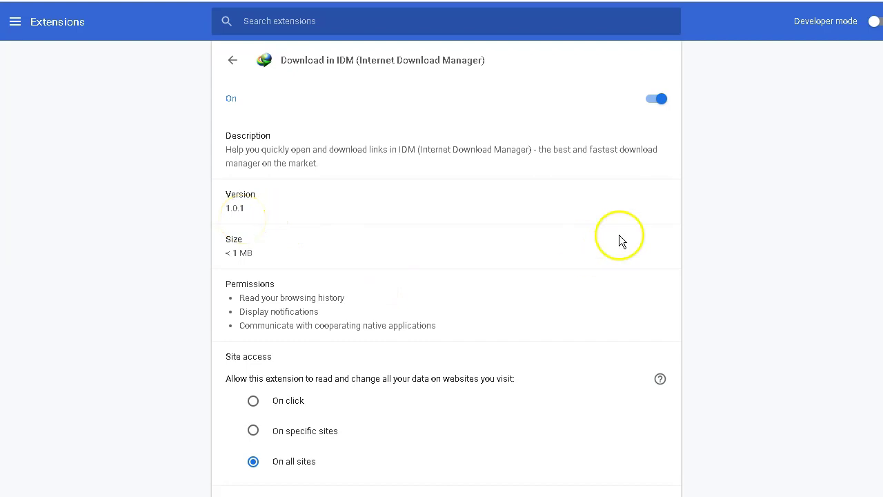
- Remove the Download in IDM extension from Chrome and leave the phishing site flagged by Avast
scroll(730, 250, "down", 3)
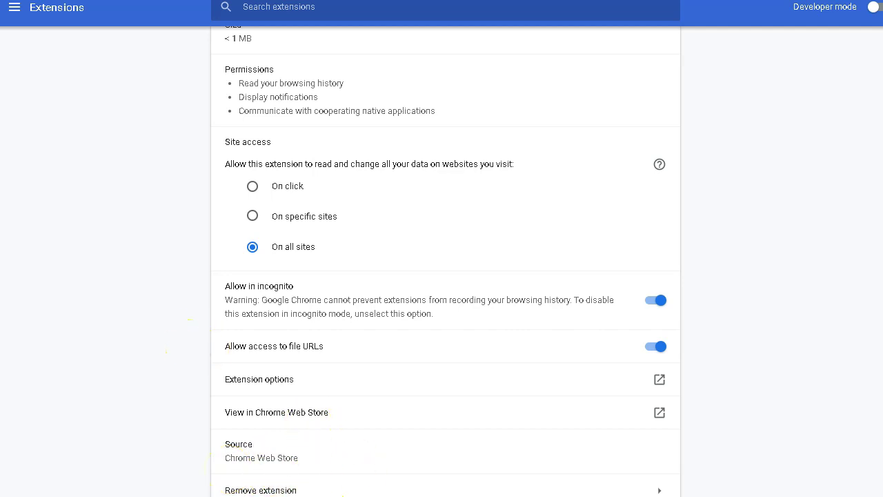
left_click(227, 490)
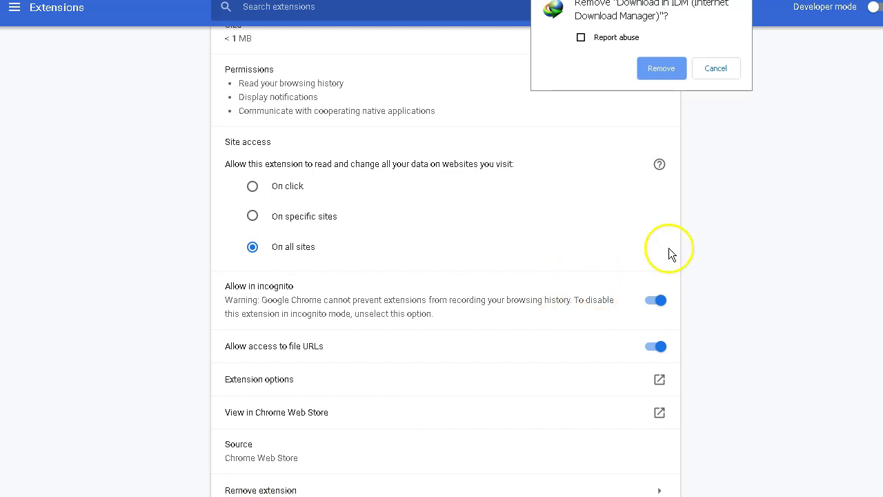
left_click(662, 70)
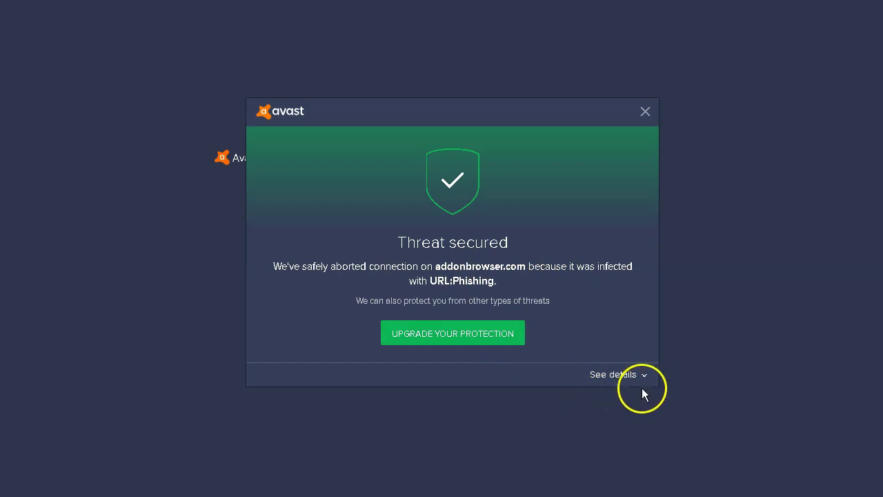
left_click(643, 114)
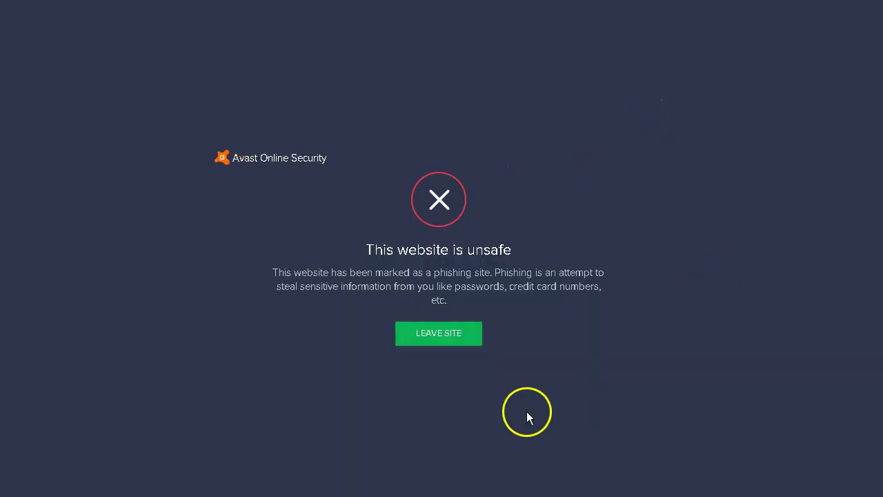
left_click(450, 336)
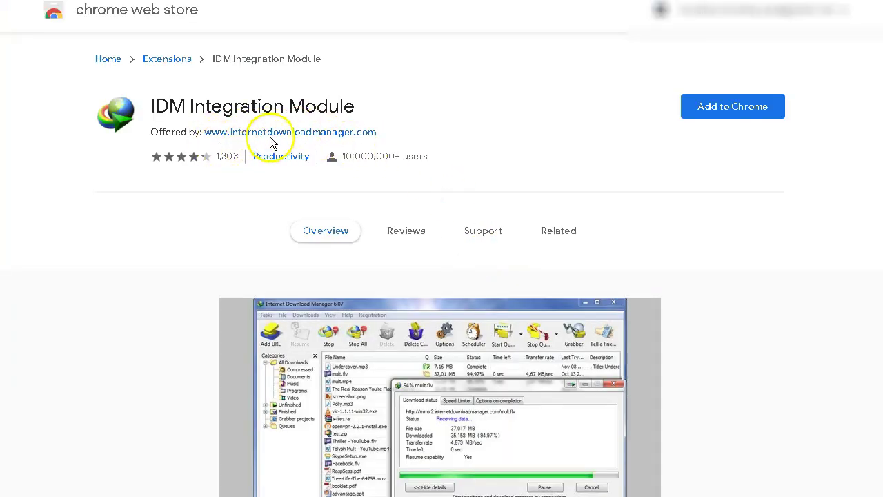
- Add the IDM Integration Module extension to Chrome from its Chrome Web Store page
mouse_move(276, 141)
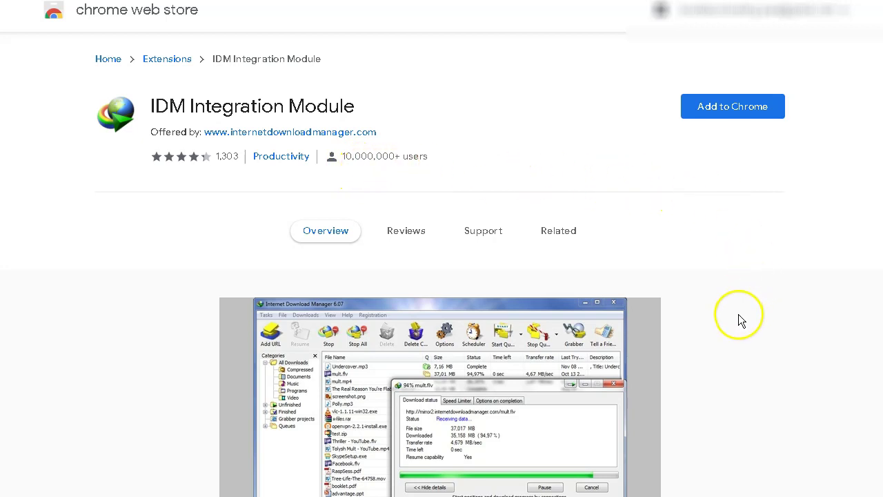
left_click(731, 109)
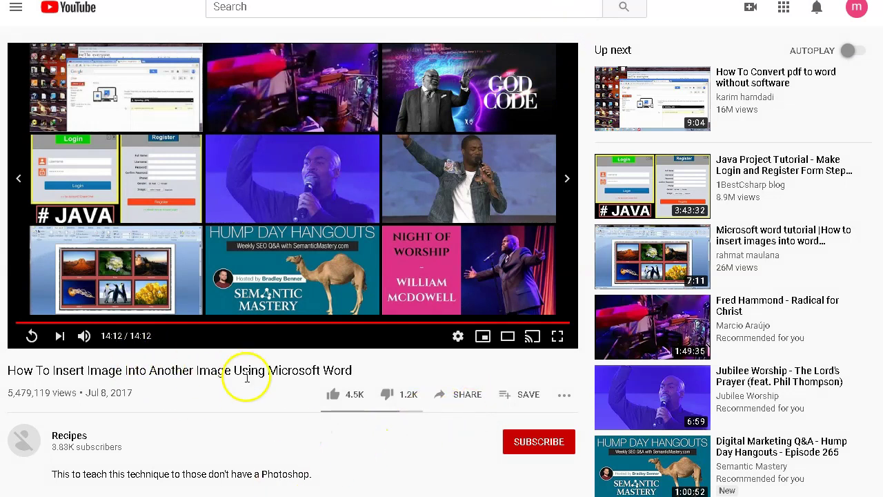
- Test the IDM video download panel by replaying the YouTube Microsoft Word tutorial and playing the Content Genius video
left_click(32, 338)
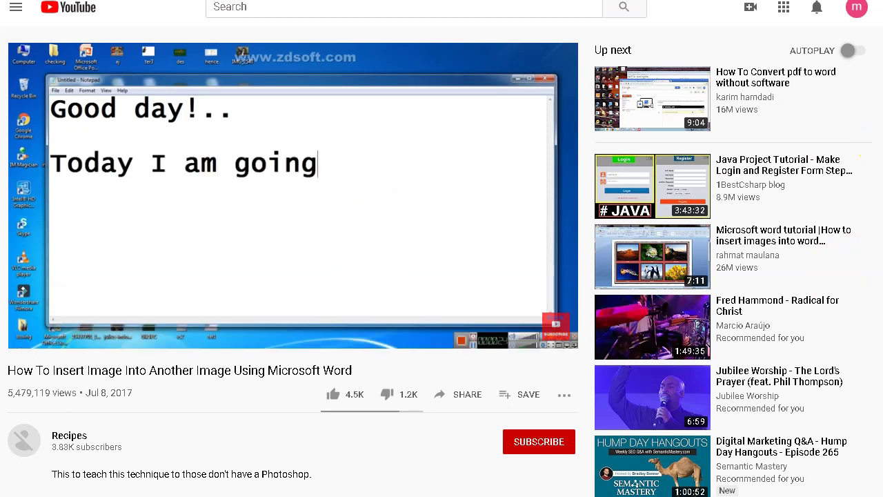
scroll(442, 262, "down", 5)
scroll(441, 262, "down", 5)
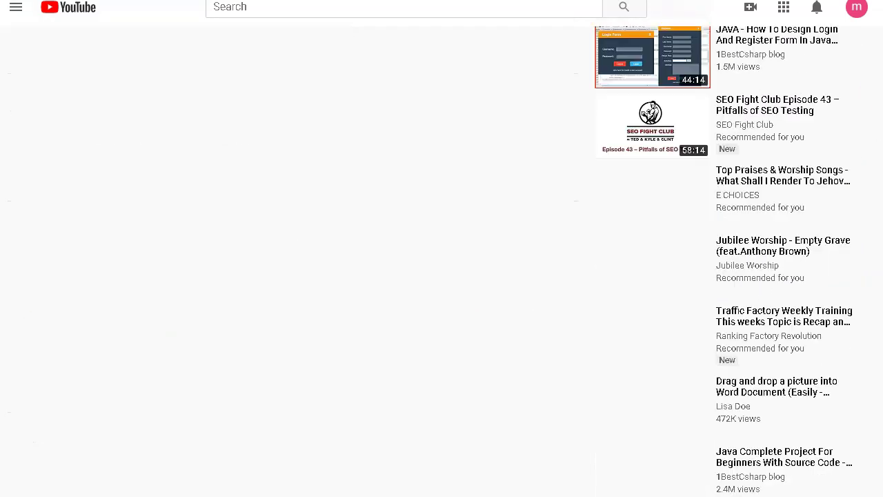
scroll(442, 262, "down", 4)
scroll(591, 128, "up", 15)
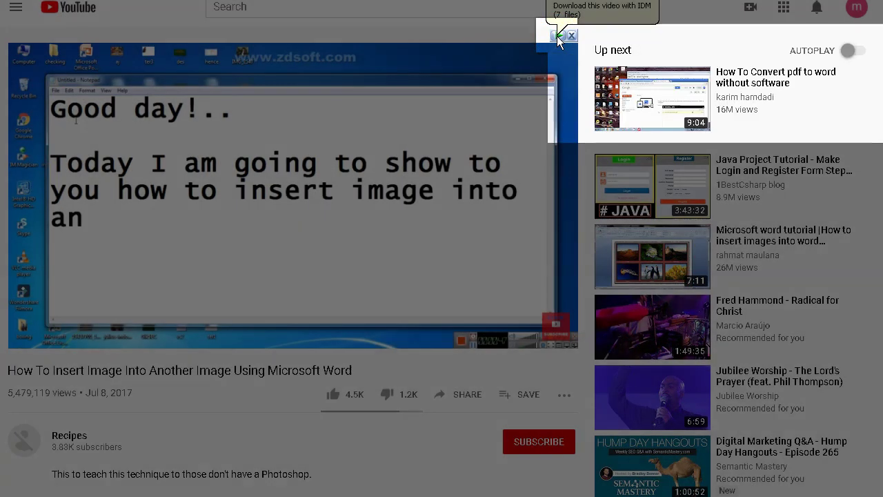
left_click(559, 36)
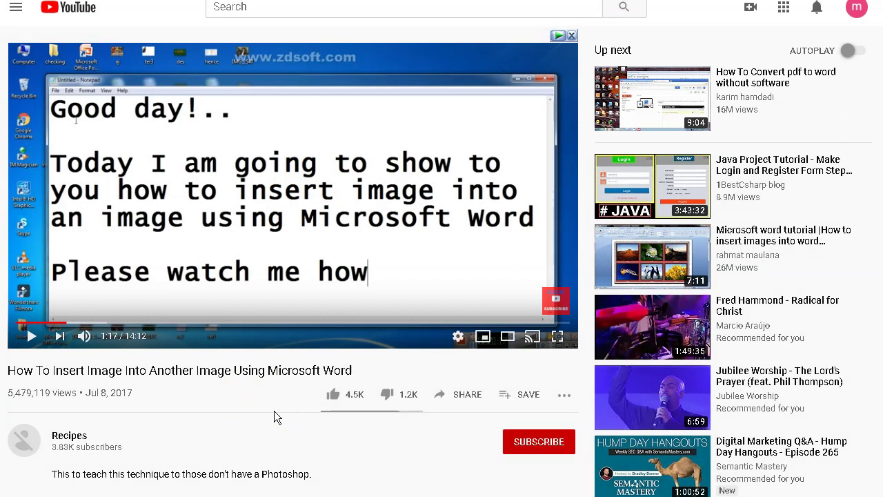
left_click(268, 414)
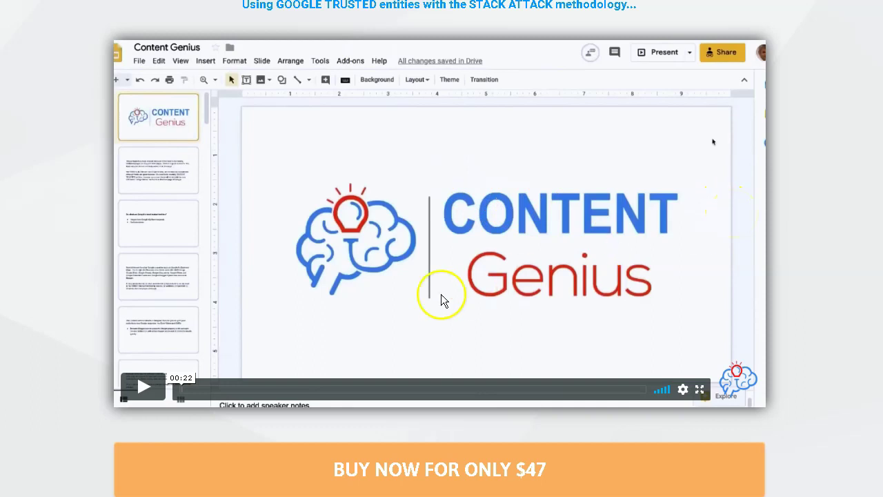
left_click(143, 386)
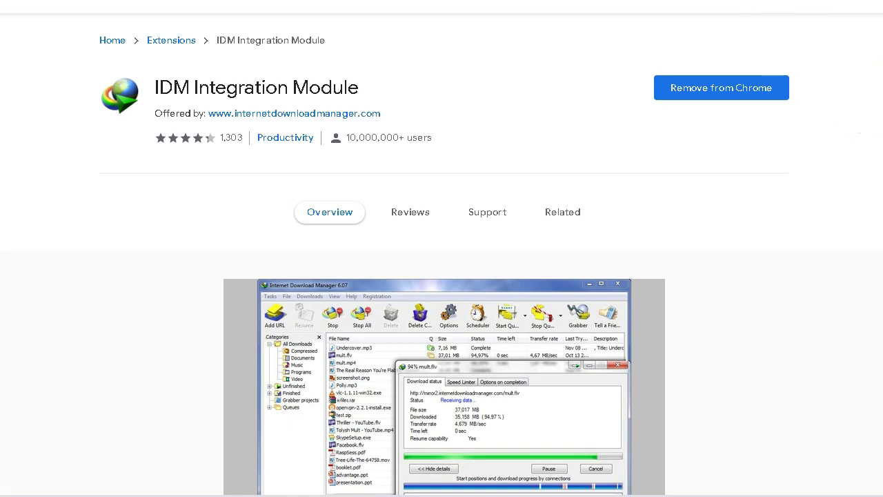
- Find the IDM Integration Module in Chrome's extensions list and open its details to check its version and settings
key("alt+f")
mouse_move(782, 153)
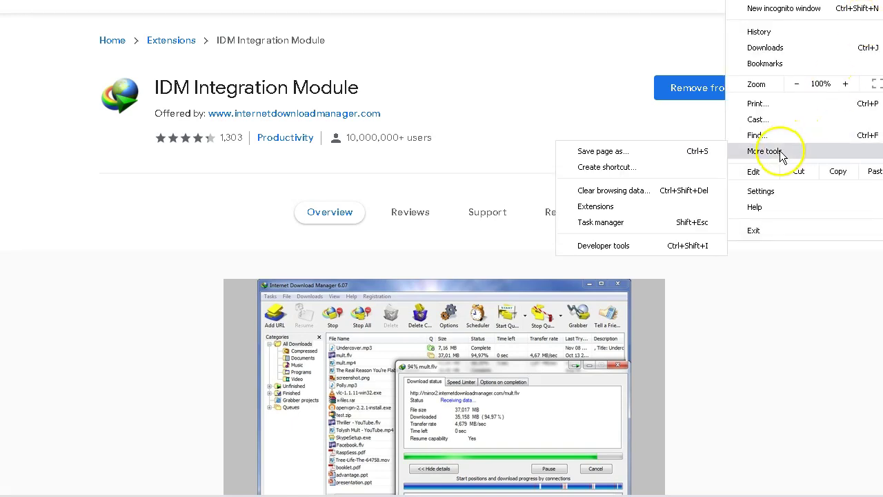
left_click(626, 209)
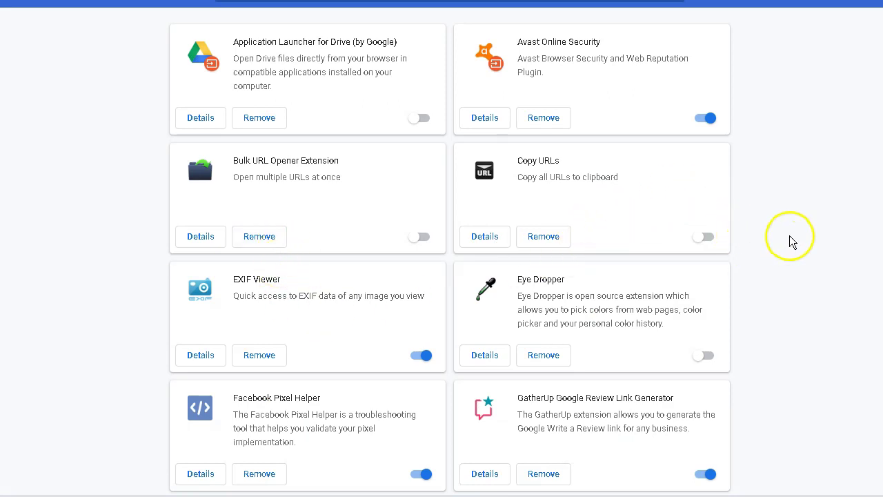
scroll(790, 235, "down", 6)
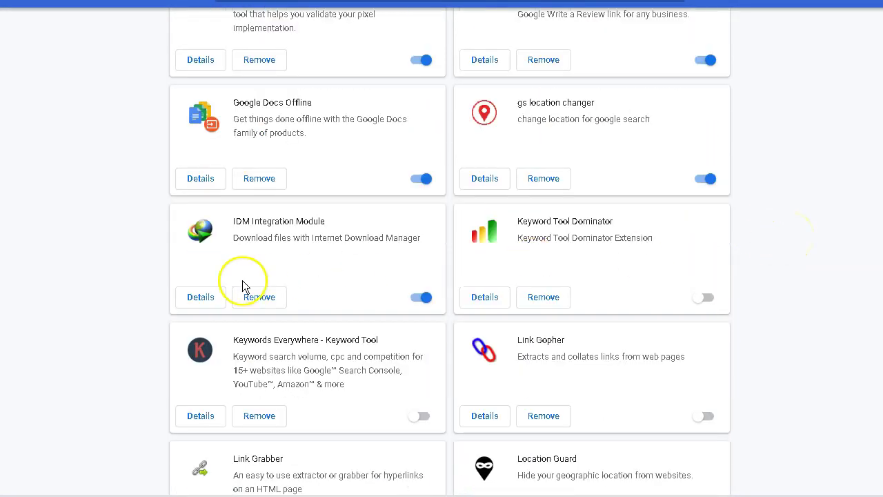
left_click(211, 296)
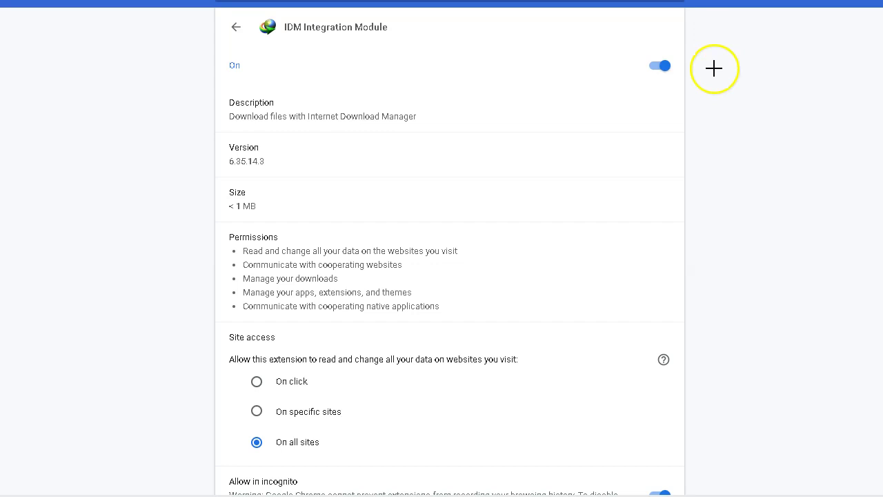
left_click(553, 21)
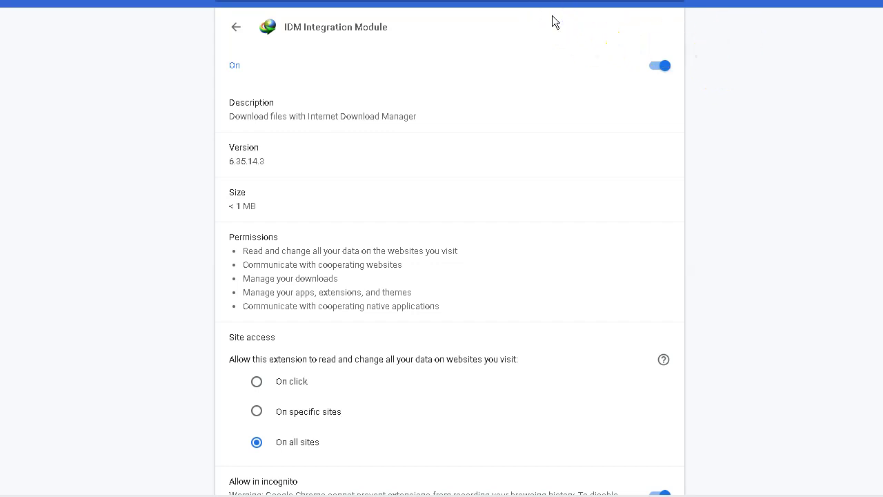